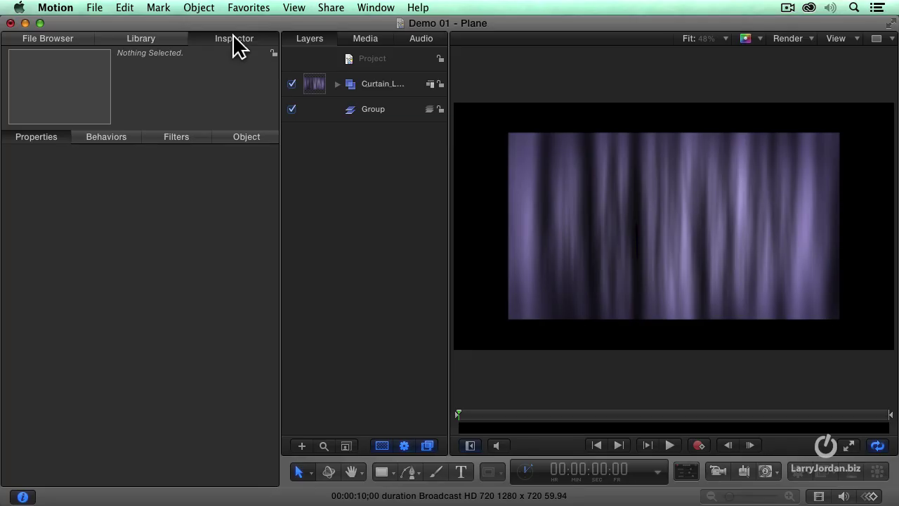
left_click(366, 87)
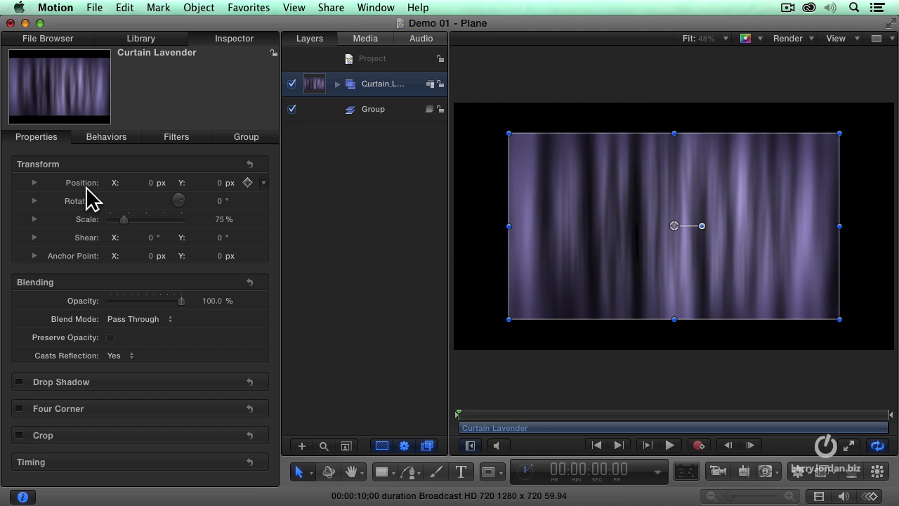
left_click_drag(148, 183, 144, 182)
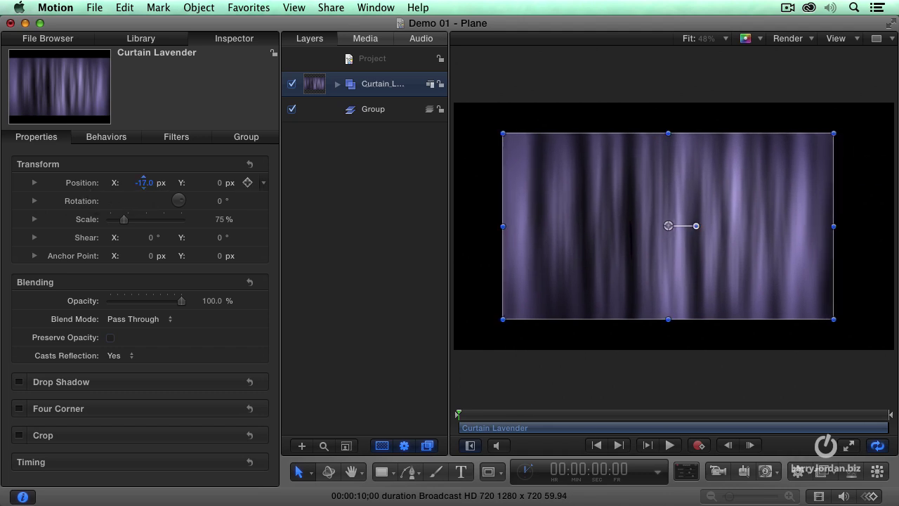
left_click_drag(218, 184, 217, 181)
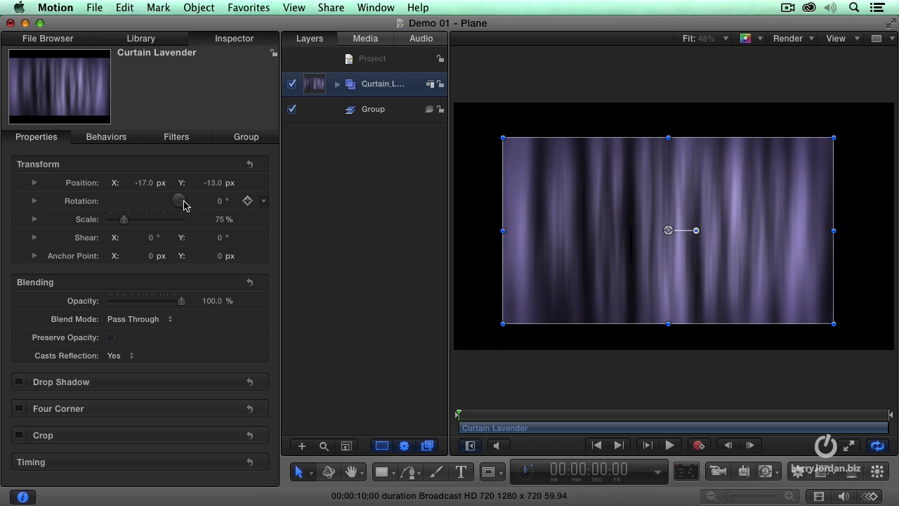
mouse_move(183, 204)
left_mouse_down()
mouse_move(165, 201)
mouse_move(191, 211)
left_mouse_up()
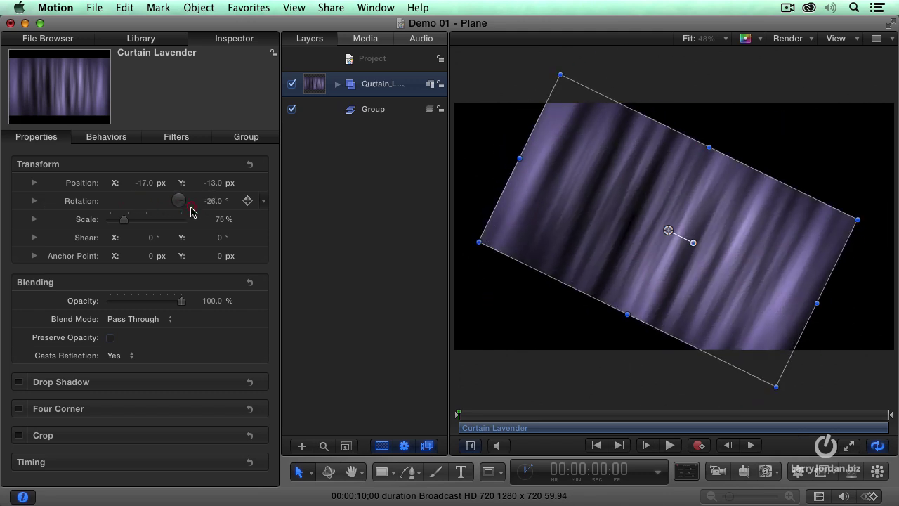
left_click(249, 164)
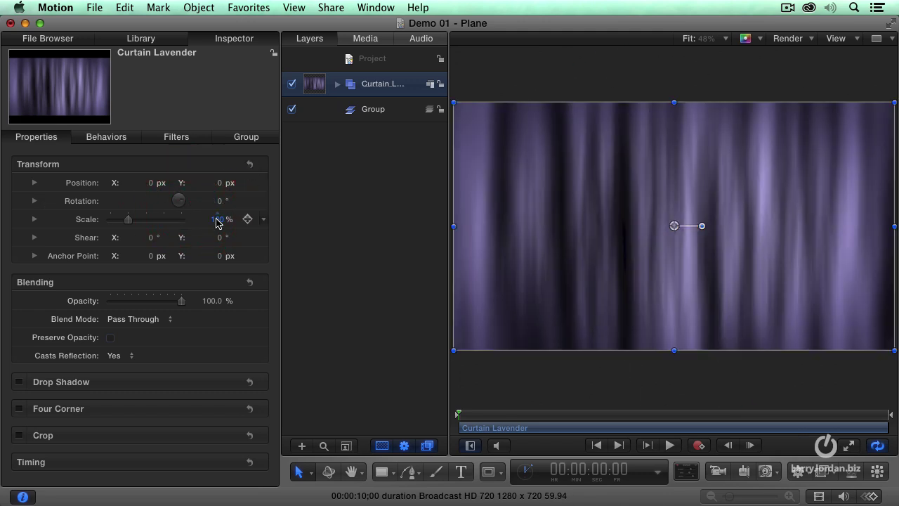
left_click(217, 221)
type("75")
key("Return")
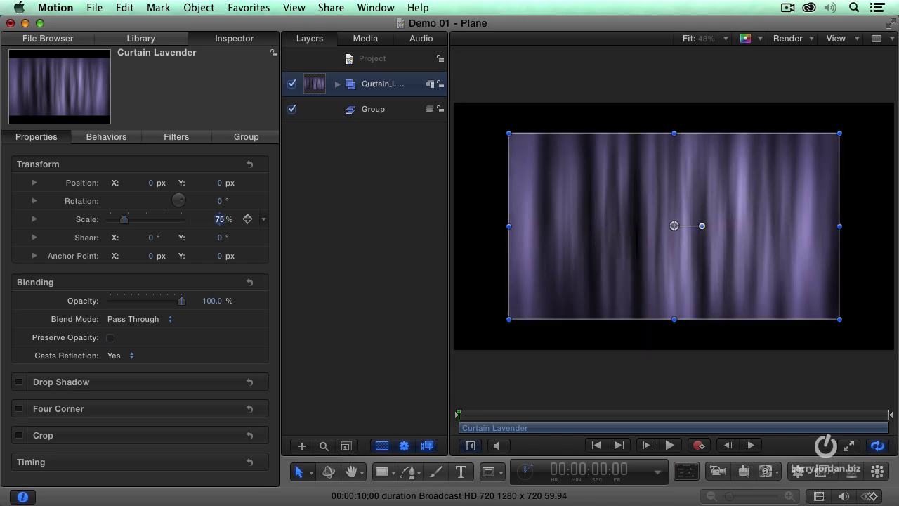
- Expand Position into separate X, Y and Z values and scrub the curtain along X and Z
left_click(34, 183)
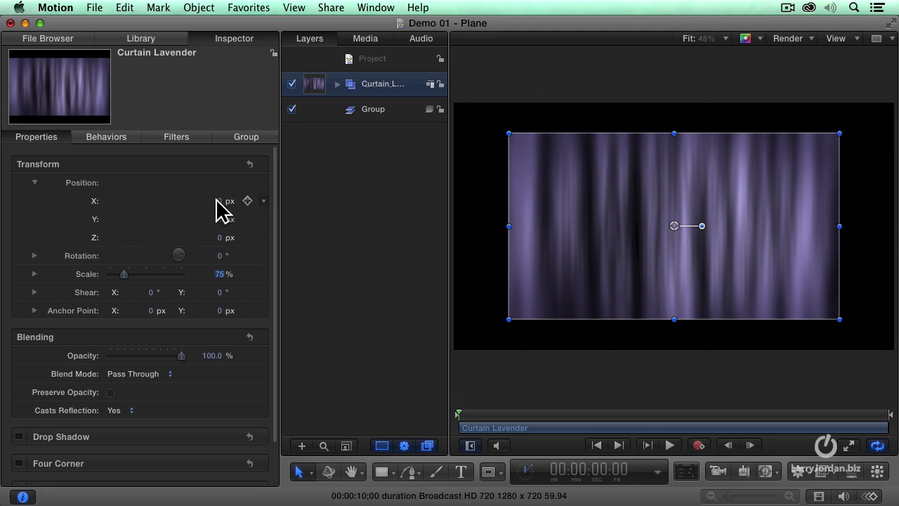
mouse_move(222, 210)
left_mouse_down()
mouse_move(144, 210)
mouse_move(263, 209)
mouse_move(151, 209)
mouse_move(253, 219)
mouse_move(218, 219)
left_mouse_up()
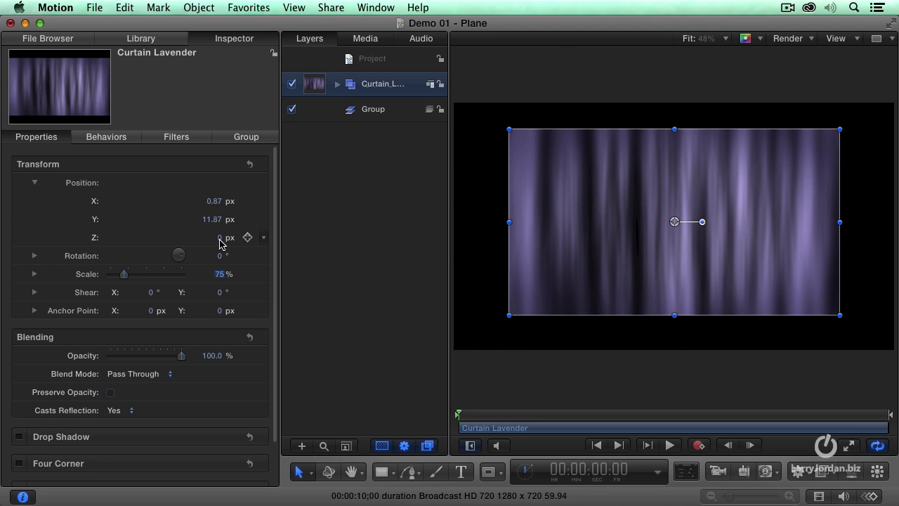
mouse_move(220, 238)
left_mouse_down()
mouse_move(186, 238)
mouse_move(246, 237)
mouse_move(201, 238)
mouse_move(227, 237)
left_mouse_up()
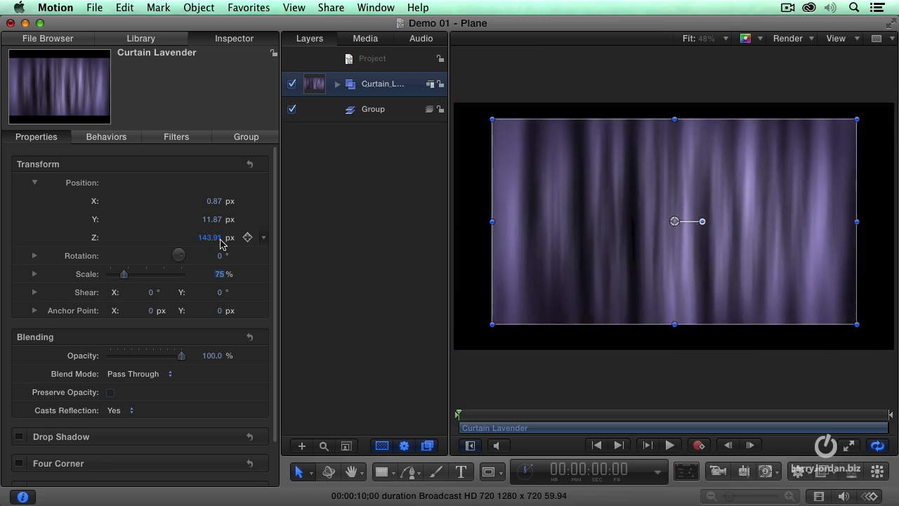
- Reset the curtain's transform to position 0, 0, 0 px and set Scale to 75%
left_click(250, 164)
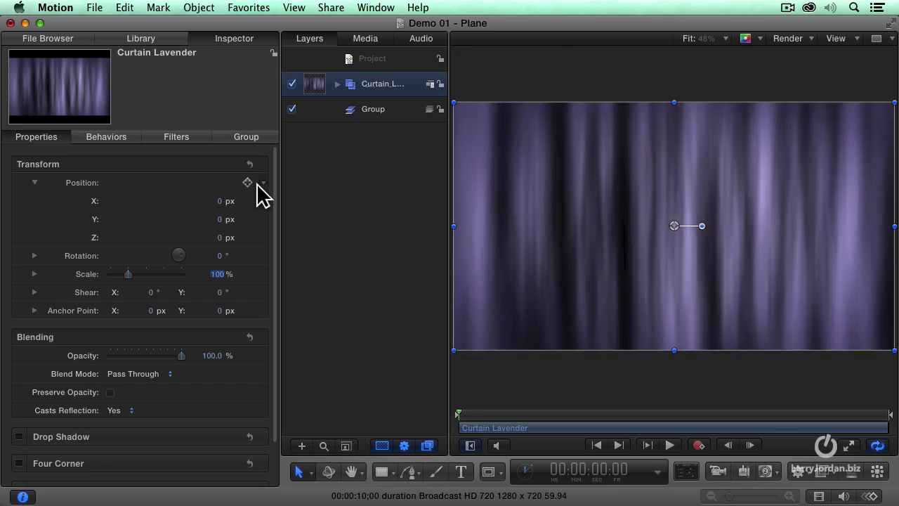
left_click(218, 274)
type("75")
key("Return")
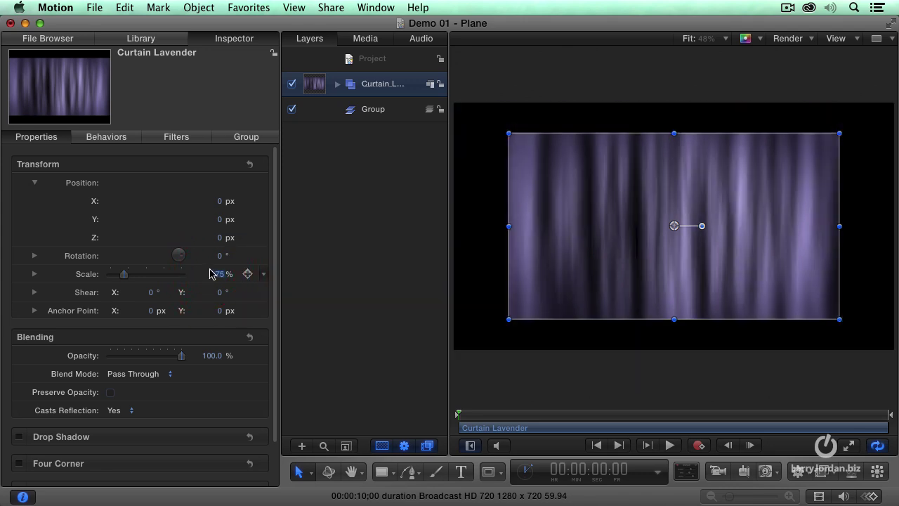
- Expand Rotation into X, Y and Z angles, spin the curtain on Z, then return Z to 0°
left_click(34, 256)
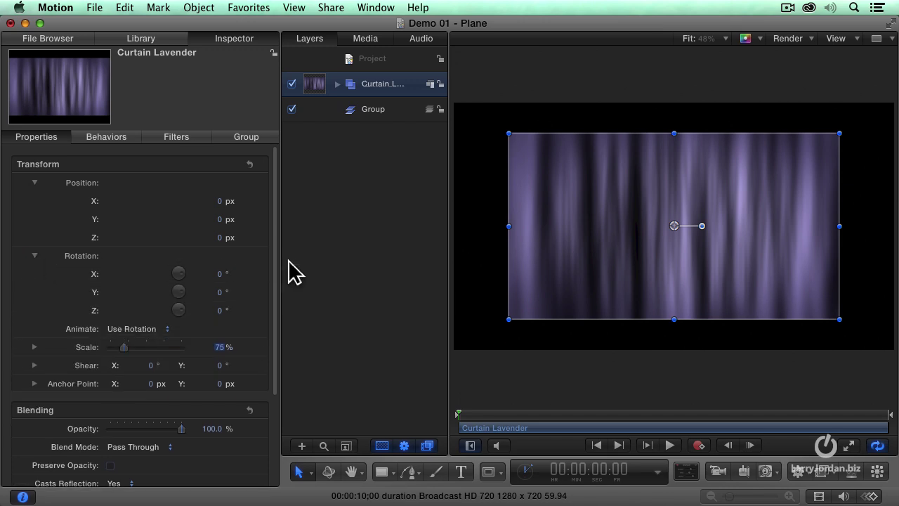
mouse_move(177, 309)
left_mouse_down()
mouse_move(187, 306)
mouse_move(176, 308)
left_mouse_up()
left_click(210, 311)
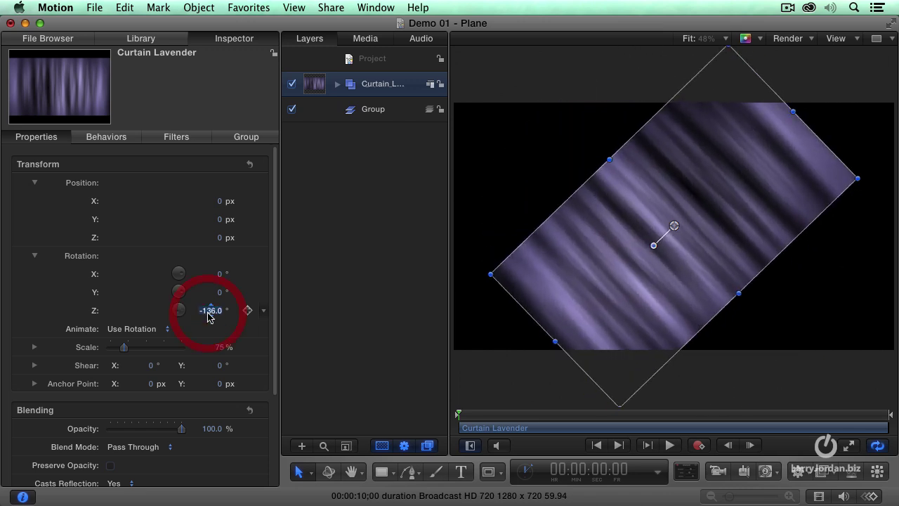
type("0")
key("Return")
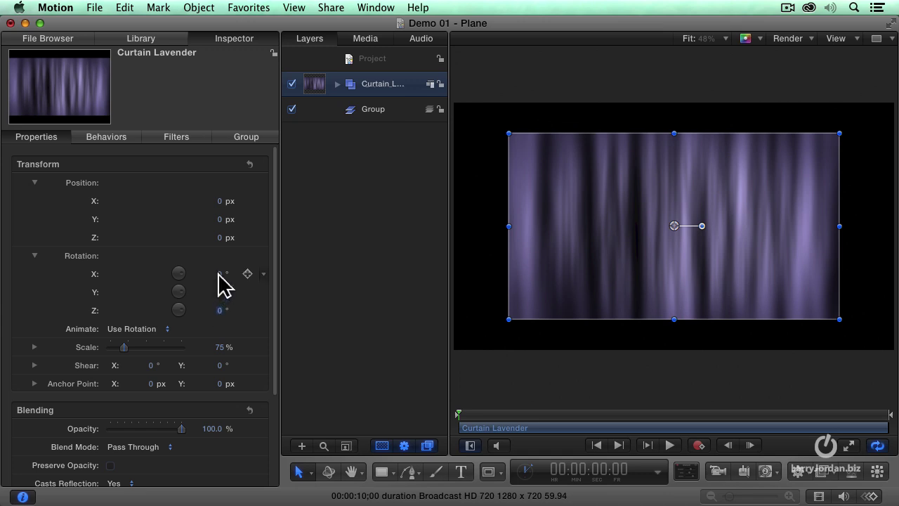
- Tilt the curtain around X, then set the X rotation back to 0°
mouse_move(219, 274)
left_mouse_down()
mouse_move(167, 274)
mouse_move(218, 276)
left_mouse_up()
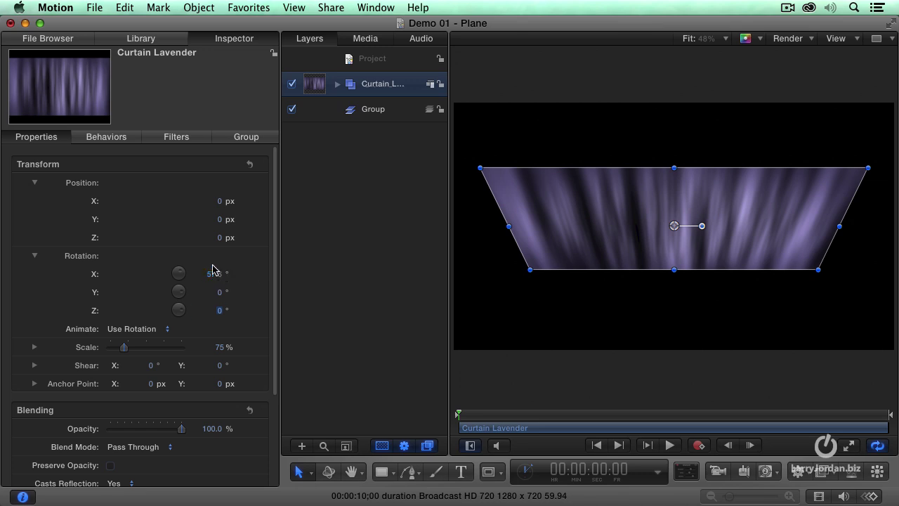
left_click(211, 274)
type("0")
key("Return")
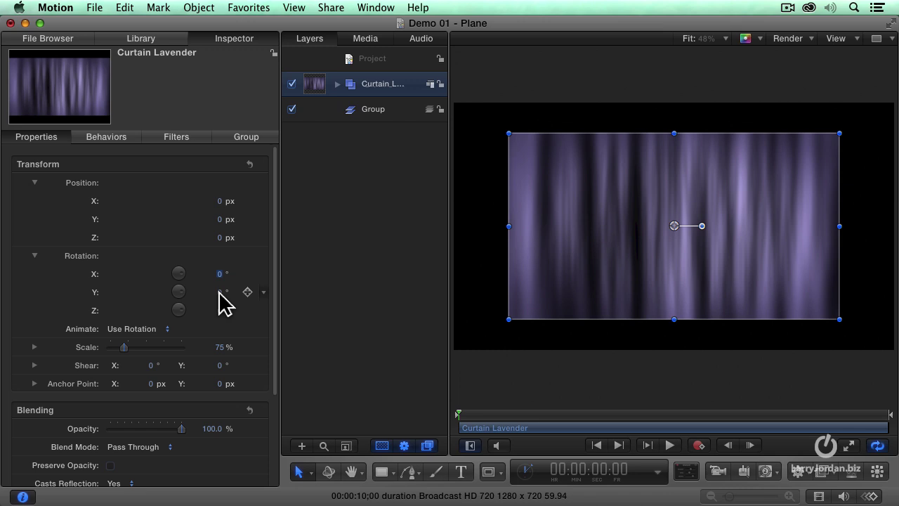
- Swing the curtain to 58.1° on Y, then set its Y rotation back to 0°
left_click_drag(220, 291, 259, 292)
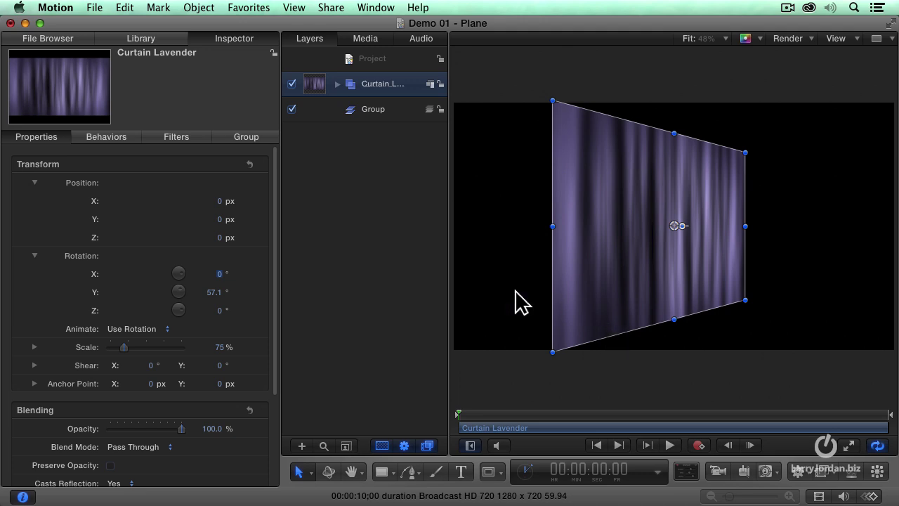
left_click_drag(211, 298, 214, 297)
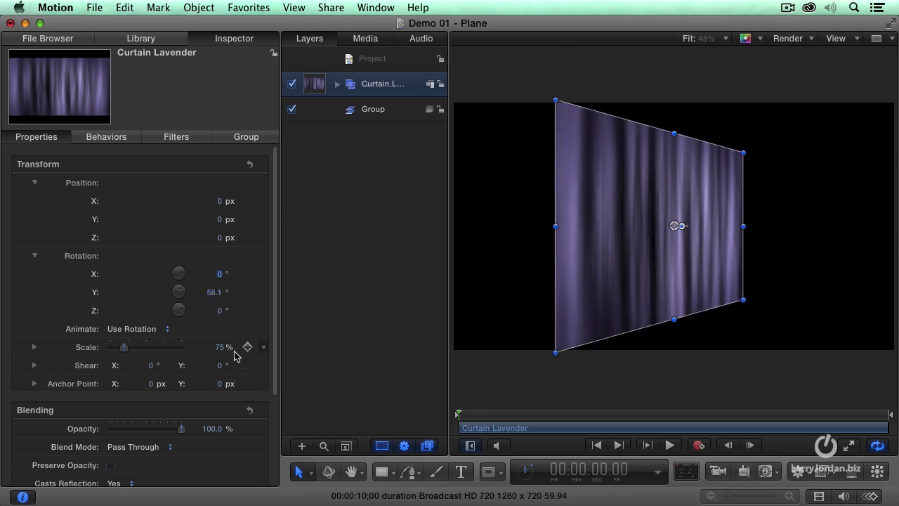
double_click(215, 292)
type("0")
key("Return")
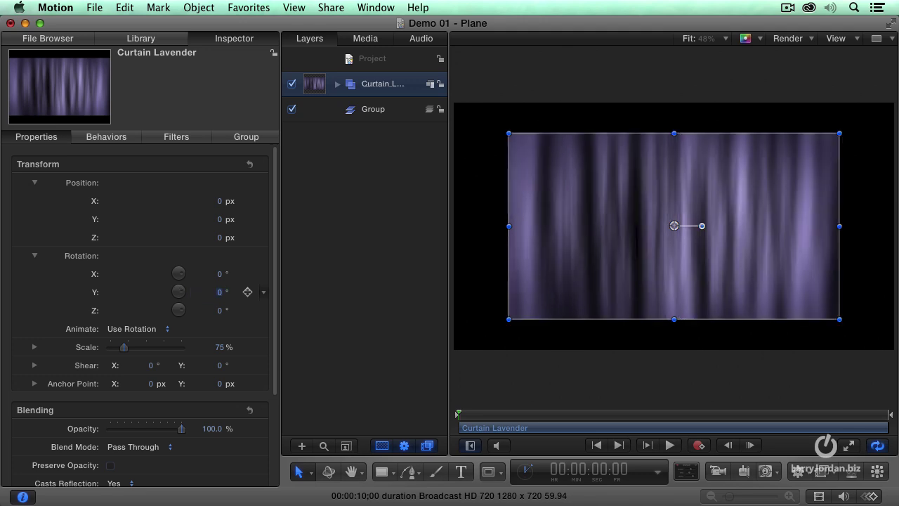
- Show the on-canvas 3D transform controls, then return to the Select/Transform tool with Shift+S
left_click(329, 473)
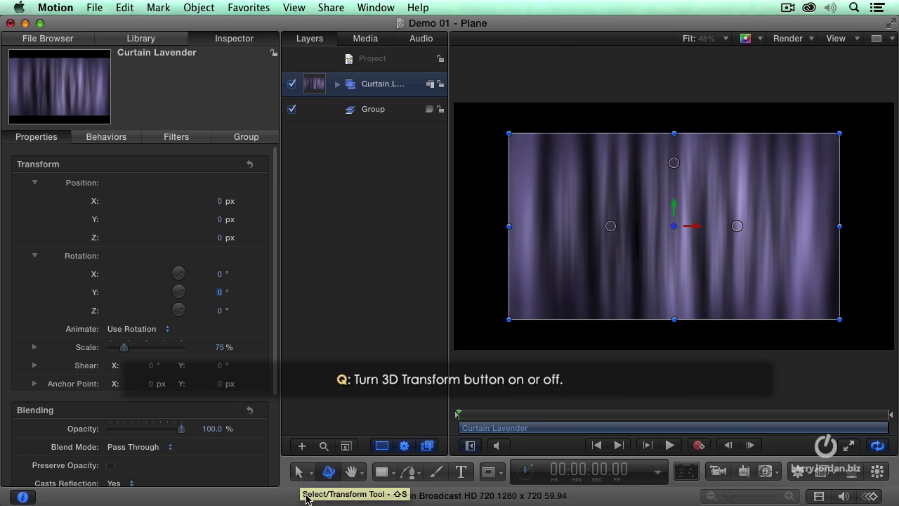
key("shift+s")
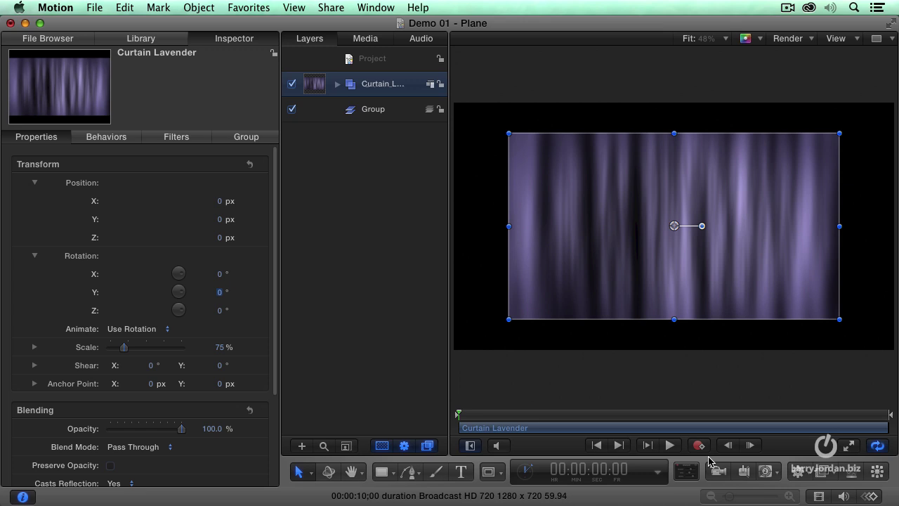
- Reselect the 3D transform tool and move the curtain slightly off-centre to about -33, -3.64, -14.33 px
left_click(328, 472)
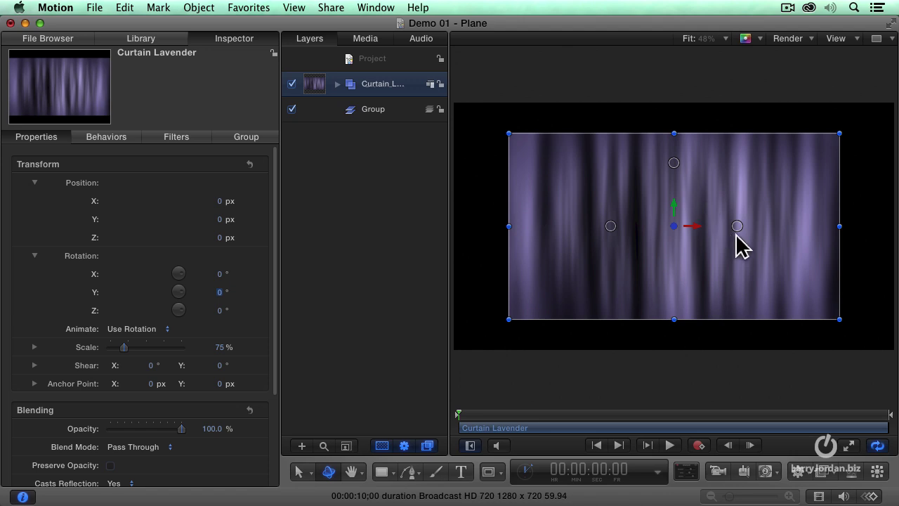
left_click_drag(694, 227, 672, 201)
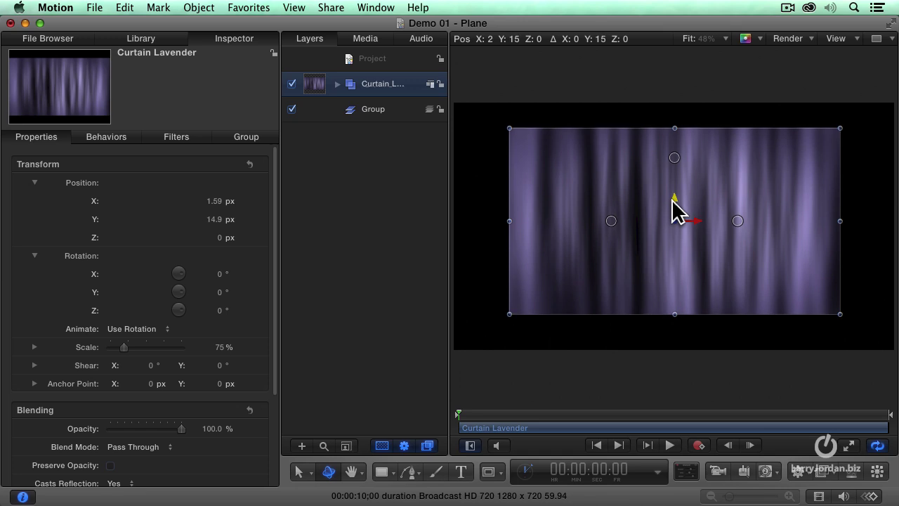
mouse_move(674, 233)
left_mouse_down()
mouse_move(611, 232)
mouse_move(653, 223)
mouse_move(662, 227)
mouse_move(644, 235)
mouse_move(497, 237)
mouse_move(864, 243)
mouse_move(588, 241)
mouse_move(675, 240)
left_mouse_up()
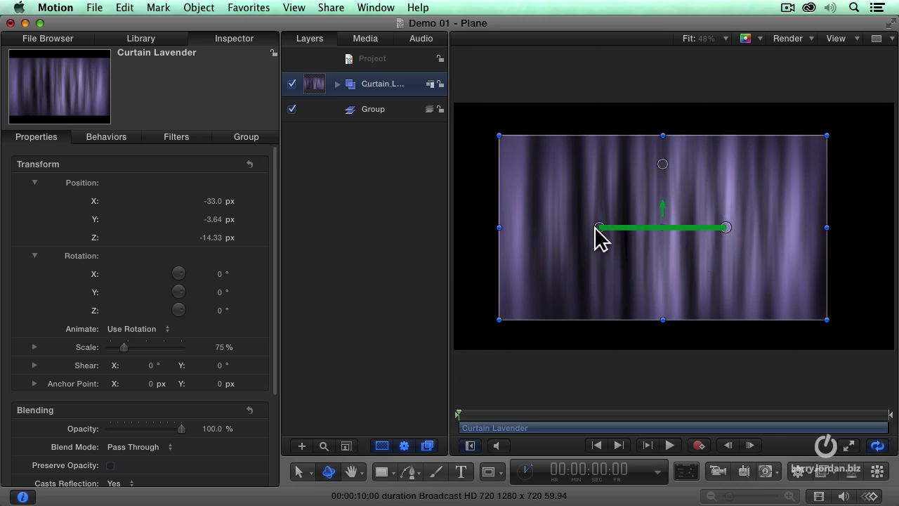
- Rotate the curtain with the on-canvas handles to 3.8° X, 59.8° Y and 2.8° Z
mouse_move(598, 228)
left_mouse_down()
mouse_move(626, 228)
mouse_move(580, 228)
mouse_move(599, 229)
left_mouse_up()
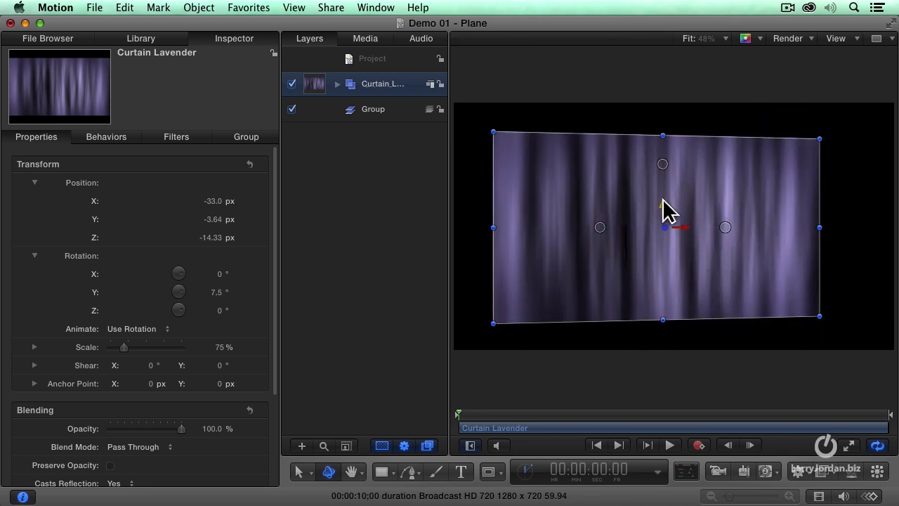
mouse_move(661, 163)
left_mouse_down()
mouse_move(664, 191)
mouse_move(670, 141)
mouse_move(671, 170)
left_mouse_up()
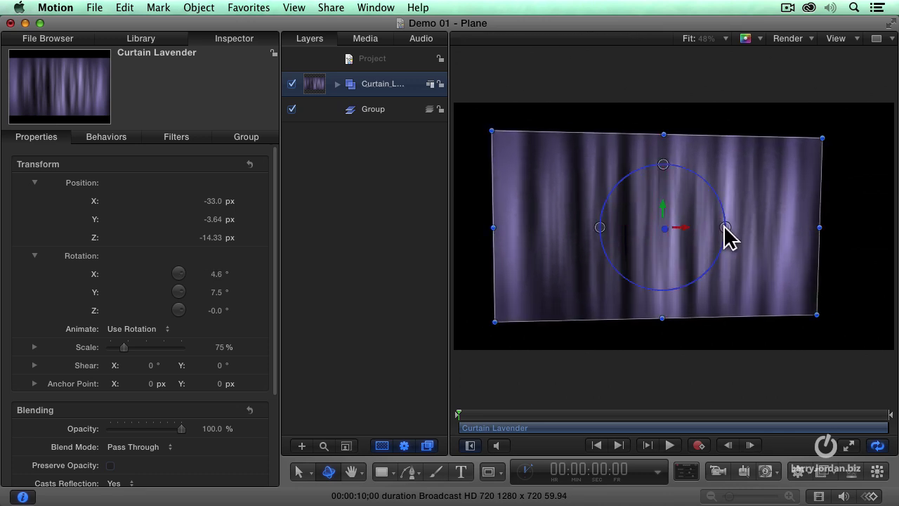
mouse_move(724, 227)
left_mouse_down()
mouse_move(714, 190)
mouse_move(731, 235)
mouse_move(721, 267)
mouse_move(730, 204)
mouse_move(735, 227)
left_mouse_up()
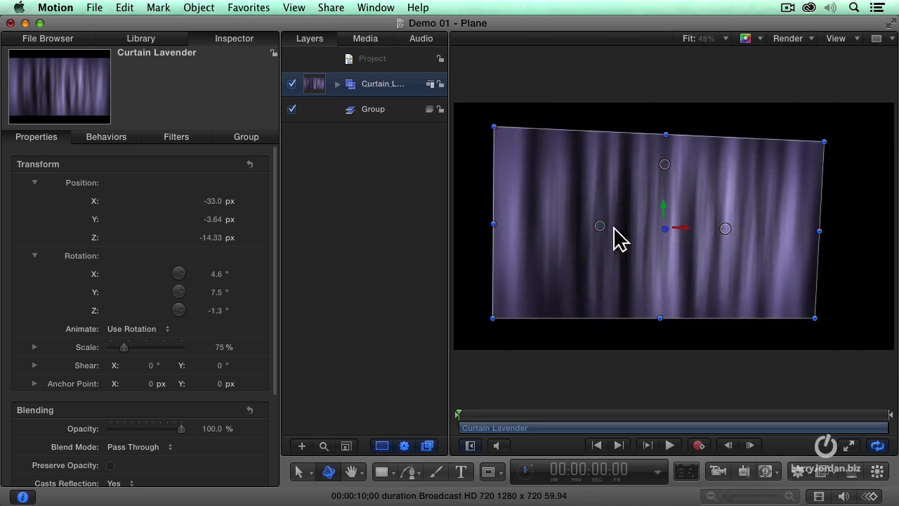
left_click_drag(598, 226, 617, 227)
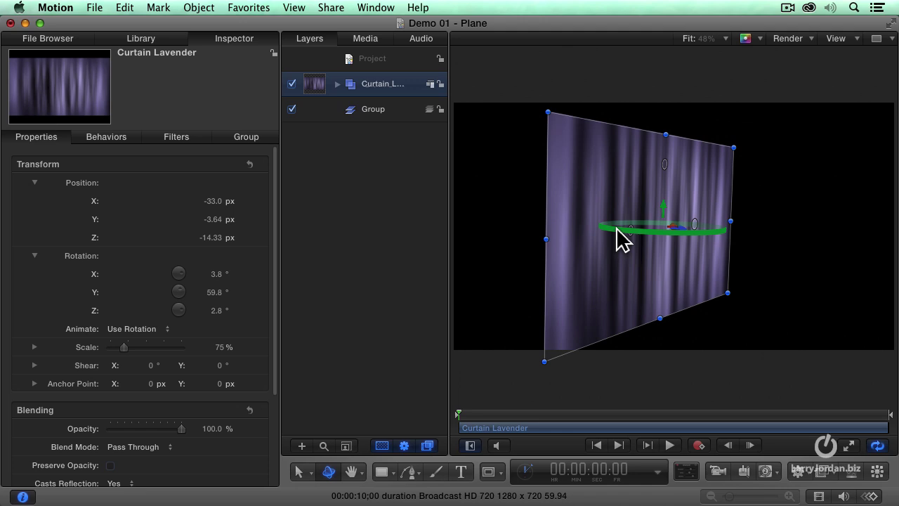
- Reset position to 0, 0, 0 px and rotation to 0°, then re-enter Scale 75%
left_click(250, 165)
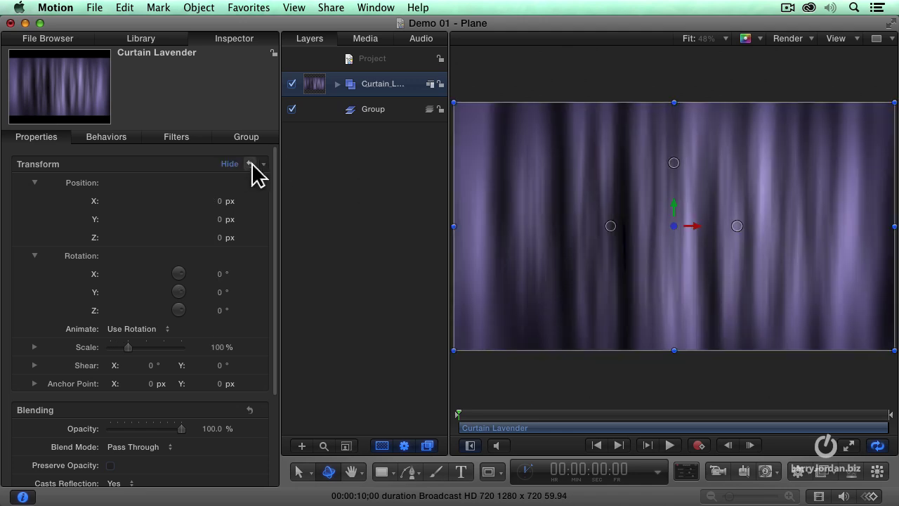
left_click(218, 347)
type("75")
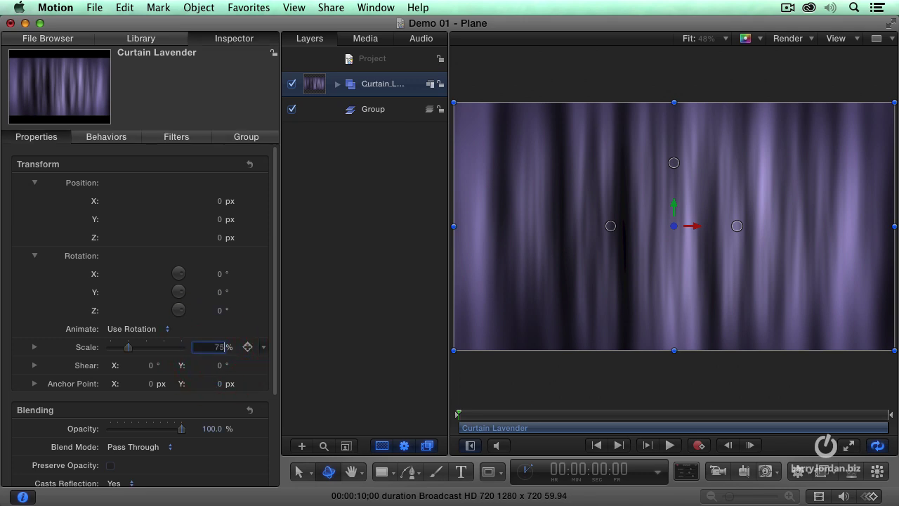
key("Return")
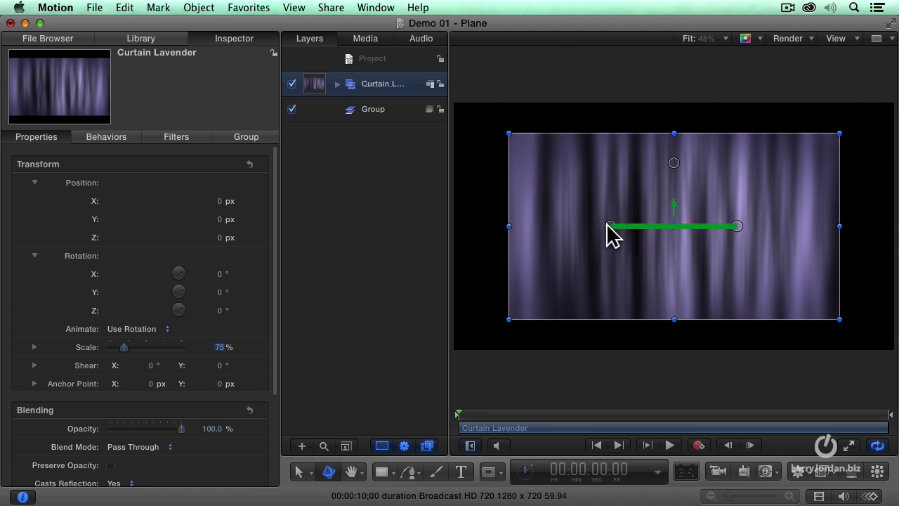
- Drag the on-canvas rotation handles to turn the curtain 43.9° on Y and 45.8° on X
left_click_drag(608, 225, 628, 246)
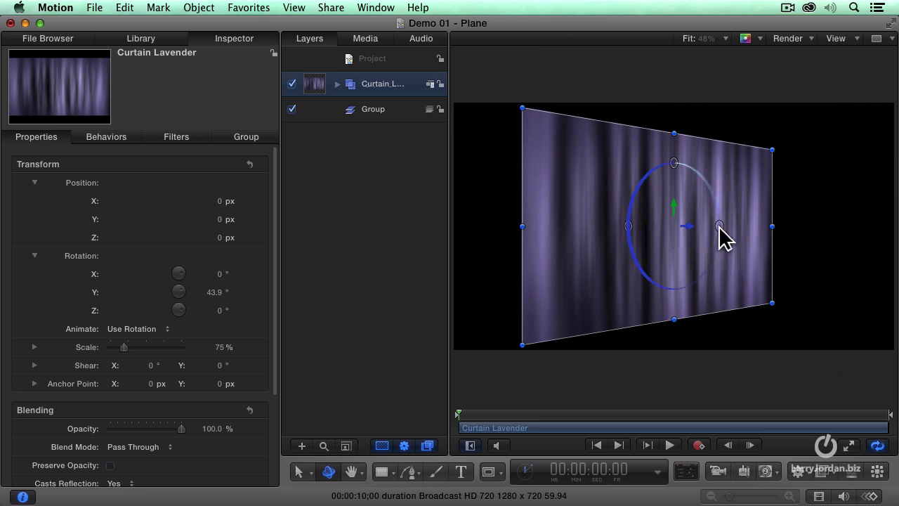
left_click_drag(674, 162, 688, 185)
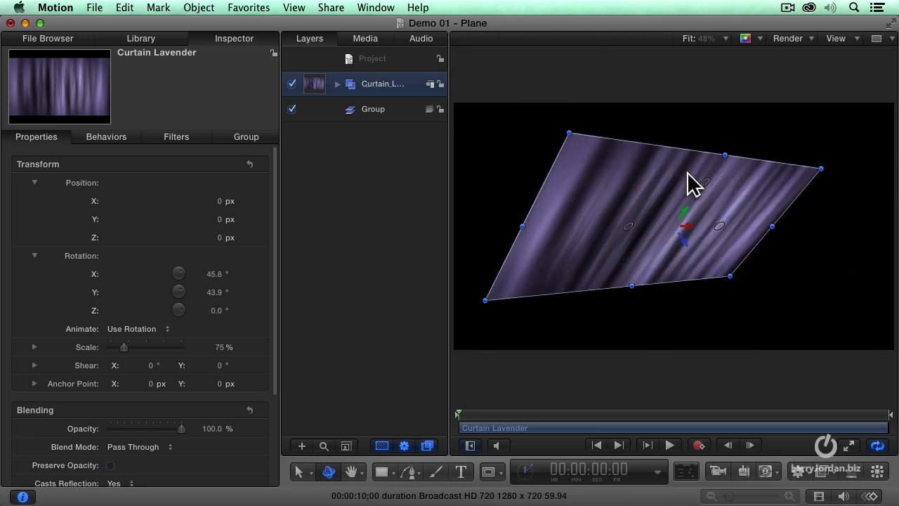